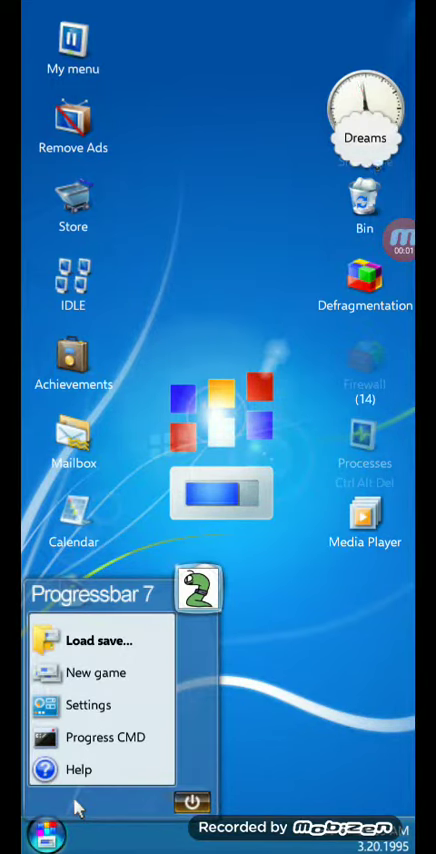
From the Start menu, launch Progressbar 7 level 21 in Normal mode.
{"action": "left_click", "coordinate": [47, 830]}
{"action": "left_click", "coordinate": [68, 646]}
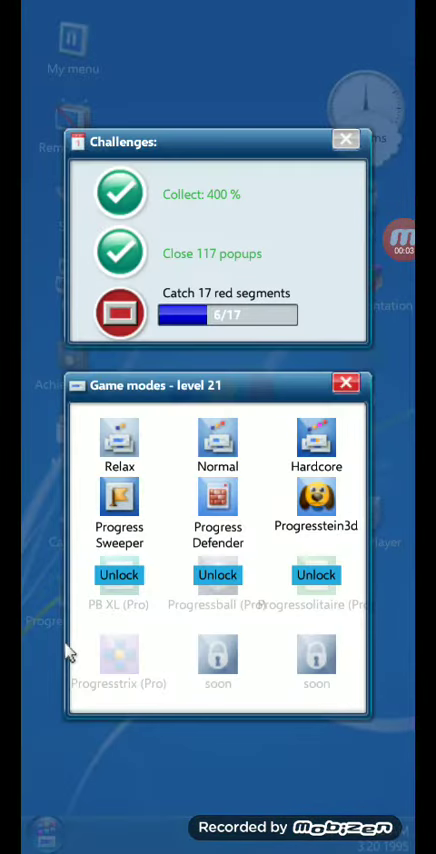
{"action": "left_click", "coordinate": [232, 453]}
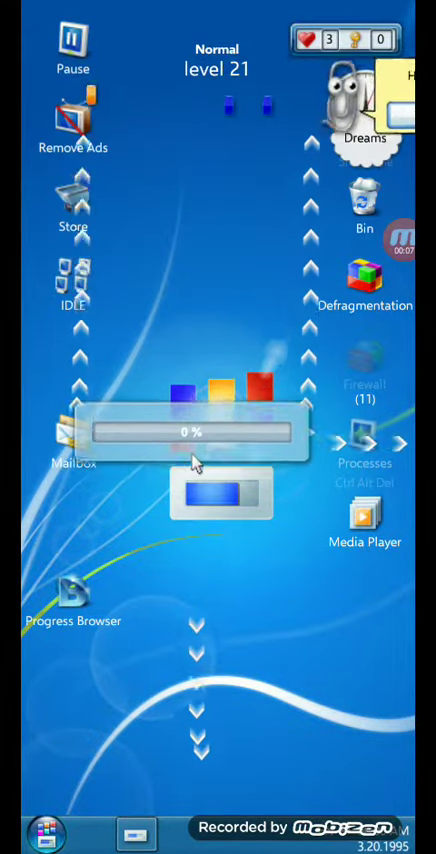
Catch falling segments with the bar, then read and close the Mailbox message.
{"action": "mouse_move", "coordinate": [196, 463]}
{"action": "left_mouse_down"}
{"action": "mouse_move", "coordinate": [259, 375]}
{"action": "mouse_move", "coordinate": [325, 315]}
{"action": "mouse_move", "coordinate": [251, 318]}
{"action": "mouse_move", "coordinate": [192, 388]}
{"action": "mouse_move", "coordinate": [145, 388]}
{"action": "mouse_move", "coordinate": [122, 350]}
{"action": "mouse_move", "coordinate": [325, 396]}
{"action": "mouse_move", "coordinate": [242, 345]}
{"action": "mouse_move", "coordinate": [168, 354]}
{"action": "mouse_move", "coordinate": [194, 350]}
{"action": "mouse_move", "coordinate": [196, 363]}
{"action": "mouse_move", "coordinate": [183, 366]}
{"action": "mouse_move", "coordinate": [166, 388]}
{"action": "mouse_move", "coordinate": [135, 390]}
{"action": "mouse_move", "coordinate": [150, 417]}
{"action": "mouse_move", "coordinate": [303, 430]}
{"action": "mouse_move", "coordinate": [333, 421]}
{"action": "mouse_move", "coordinate": [280, 404]}
{"action": "mouse_move", "coordinate": [122, 440]}
{"action": "mouse_move", "coordinate": [70, 438]}
{"action": "mouse_move", "coordinate": [183, 442]}
{"action": "mouse_move", "coordinate": [166, 463]}
{"action": "mouse_move", "coordinate": [167, 470]}
{"action": "mouse_move", "coordinate": [278, 480]}
{"action": "mouse_move", "coordinate": [268, 457]}
{"action": "mouse_move", "coordinate": [223, 472]}
{"action": "mouse_move", "coordinate": [352, 470]}
{"action": "mouse_move", "coordinate": [347, 463]}
{"action": "mouse_move", "coordinate": [143, 485]}
{"action": "mouse_move", "coordinate": [160, 505]}
{"action": "mouse_move", "coordinate": [274, 499]}
{"action": "mouse_move", "coordinate": [217, 556]}
{"action": "mouse_move", "coordinate": [90, 574]}
{"action": "left_mouse_up"}
{"action": "left_click", "coordinate": [73, 430]}
{"action": "left_click", "coordinate": [92, 292]}
{"action": "left_click", "coordinate": [296, 613]}
{"action": "left_click", "coordinate": [358, 230]}
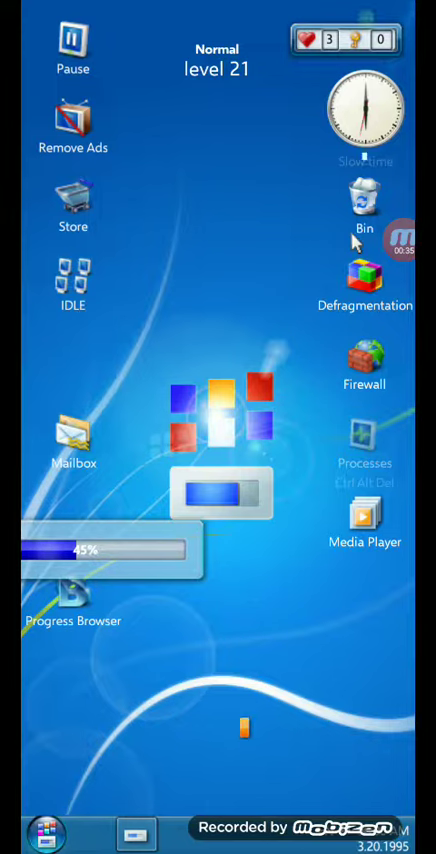
Answer the calculator popup's math question and keep collecting segments to 100%.
{"action": "left_click_drag", "start_coordinate": [90, 572], "coordinate": [93, 604]}
{"action": "left_click", "coordinate": [237, 315]}
{"action": "left_click", "coordinate": [158, 315]}
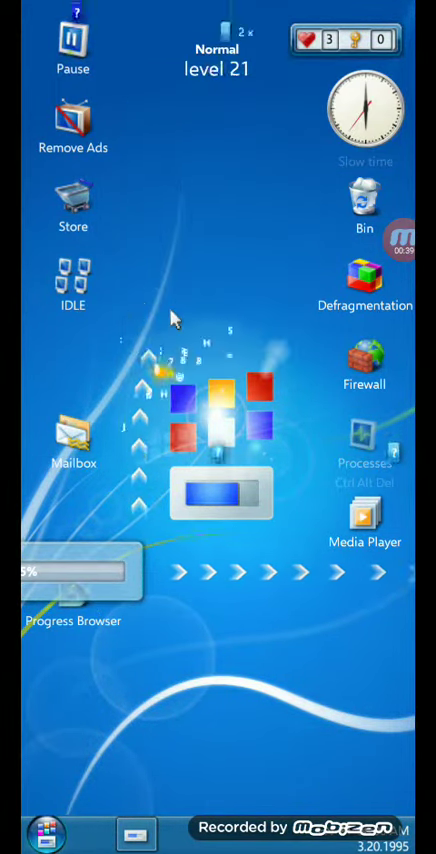
{"action": "mouse_move", "coordinate": [33, 600]}
{"action": "left_mouse_down"}
{"action": "mouse_move", "coordinate": [128, 505]}
{"action": "mouse_move", "coordinate": [250, 488]}
{"action": "mouse_move", "coordinate": [246, 465]}
{"action": "mouse_move", "coordinate": [236, 486]}
{"action": "mouse_move", "coordinate": [192, 510]}
{"action": "mouse_move", "coordinate": [114, 537]}
{"action": "mouse_move", "coordinate": [110, 560]}
{"action": "mouse_move", "coordinate": [70, 630]}
{"action": "mouse_move", "coordinate": [192, 581]}
{"action": "mouse_move", "coordinate": [120, 550]}
{"action": "mouse_move", "coordinate": [177, 566]}
{"action": "mouse_move", "coordinate": [259, 567]}
{"action": "mouse_move", "coordinate": [257, 558]}
{"action": "mouse_move", "coordinate": [90, 590]}
{"action": "mouse_move", "coordinate": [83, 597]}
{"action": "mouse_move", "coordinate": [84, 606]}
{"action": "mouse_move", "coordinate": [335, 585]}
{"action": "mouse_move", "coordinate": [167, 600]}
{"action": "mouse_move", "coordinate": [89, 552]}
{"action": "mouse_move", "coordinate": [257, 571]}
{"action": "mouse_move", "coordinate": [155, 600]}
{"action": "mouse_move", "coordinate": [110, 592]}
{"action": "mouse_move", "coordinate": [170, 568]}
{"action": "mouse_move", "coordinate": [112, 572]}
{"action": "mouse_move", "coordinate": [236, 568]}
{"action": "mouse_move", "coordinate": [295, 558]}
{"action": "mouse_move", "coordinate": [297, 562]}
{"action": "mouse_move", "coordinate": [200, 565]}
{"action": "mouse_move", "coordinate": [67, 625]}
{"action": "left_mouse_up"}
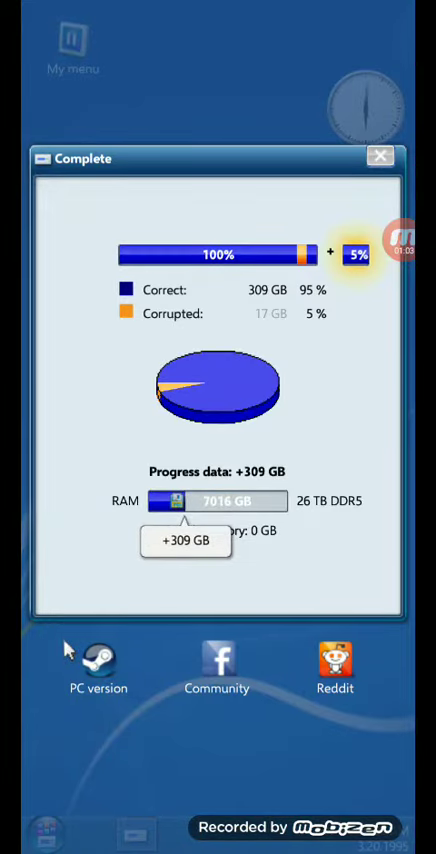
Defragment the disk, reporting the bug and tapping green fragments, for 325 GB correct.
{"action": "left_click", "coordinate": [213, 588]}
{"action": "left_click", "coordinate": [212, 560]}
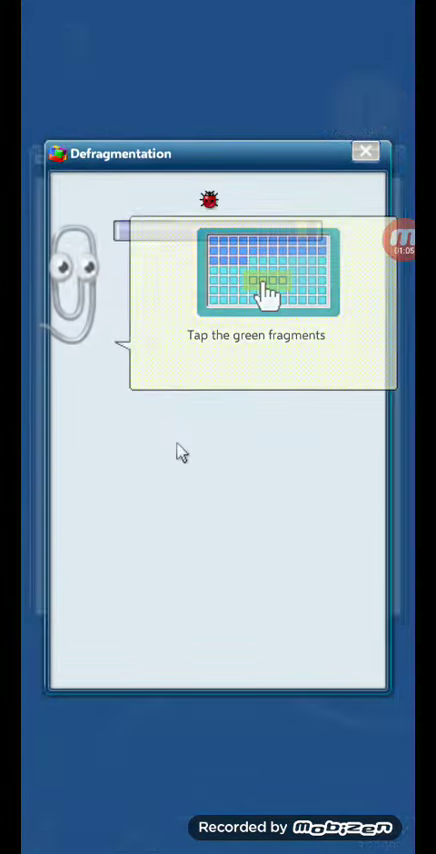
{"action": "left_click", "coordinate": [257, 370]}
{"action": "left_click", "coordinate": [209, 199]}
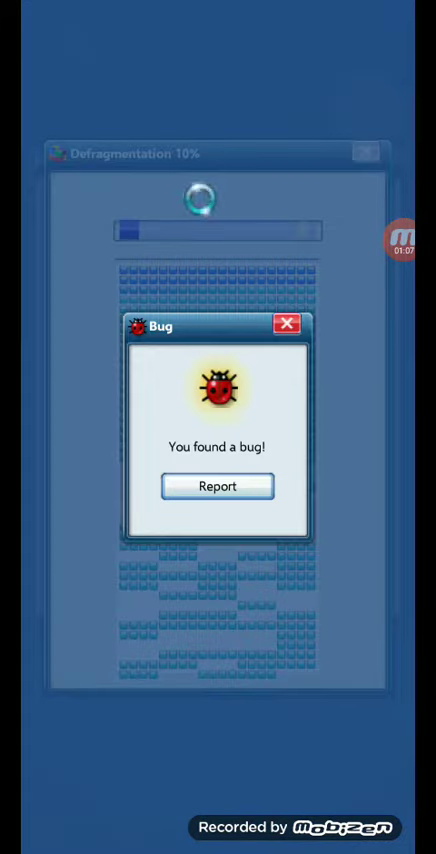
{"action": "left_click", "coordinate": [212, 507]}
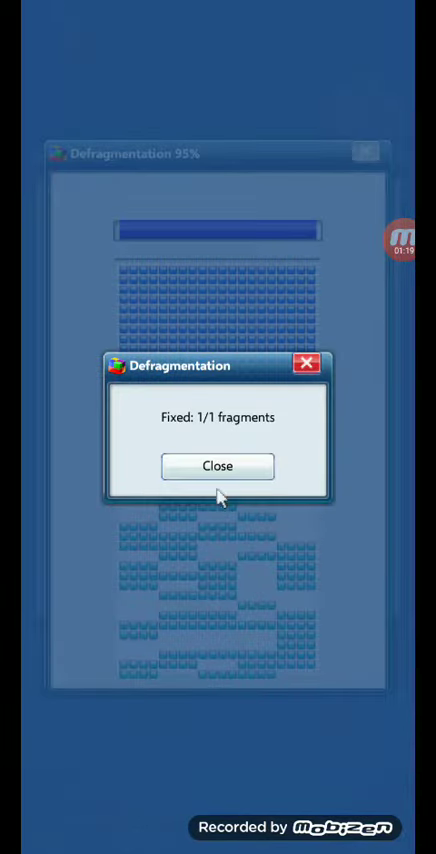
{"action": "left_click", "coordinate": [217, 470]}
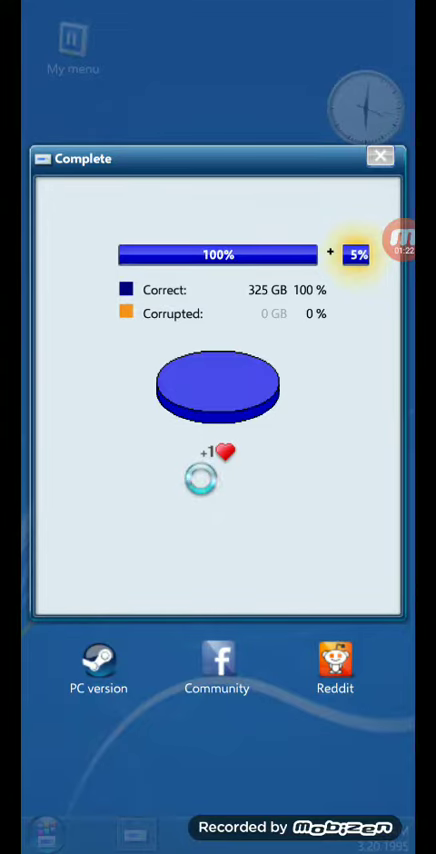
Install the Chitown special system from Game progress and view it marked new.
{"action": "left_click", "coordinate": [217, 578]}
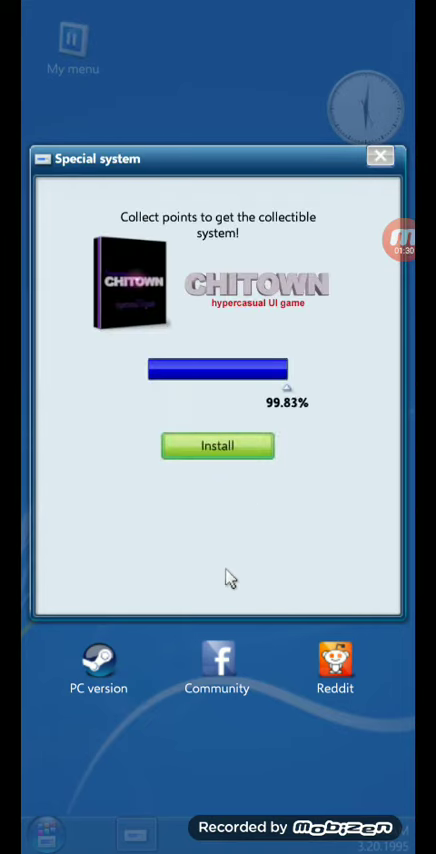
{"action": "left_click", "coordinate": [167, 447]}
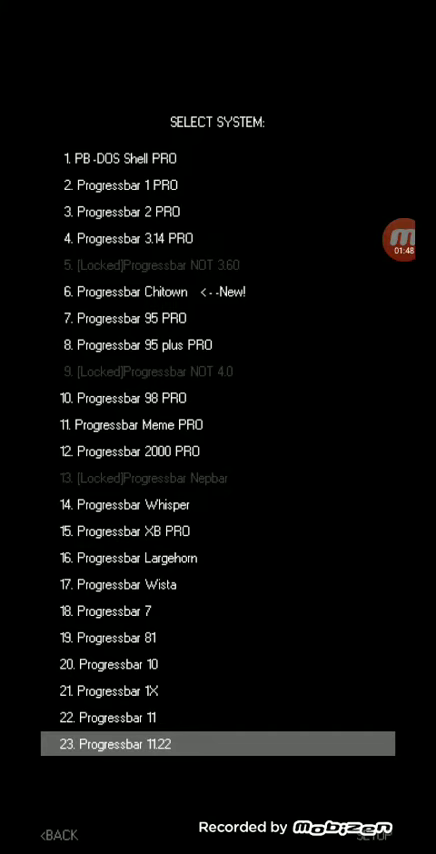
{"action": "left_click", "coordinate": [400, 240]}
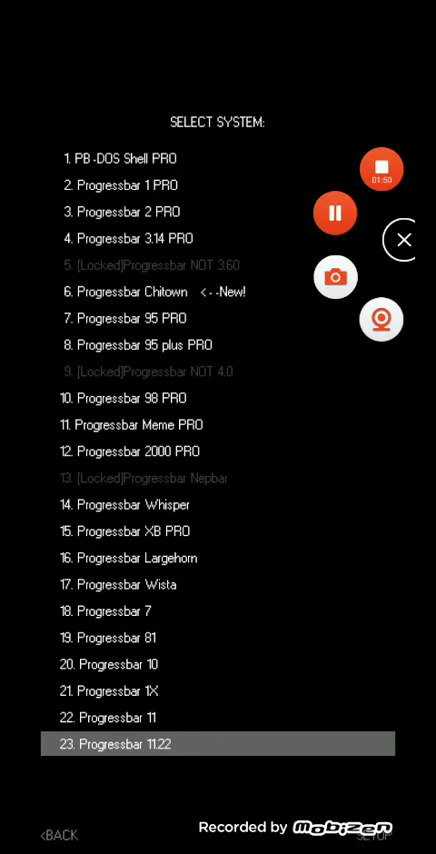